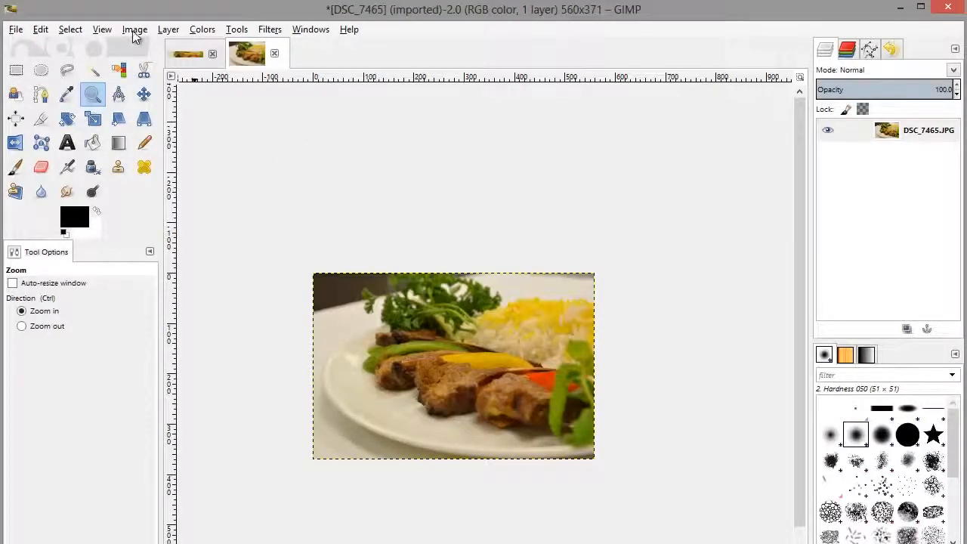
# - Scale the food photo to 272 × 180 px using Cubic interpolation
pyautogui.click(134, 31)
pyautogui.click(161, 167)
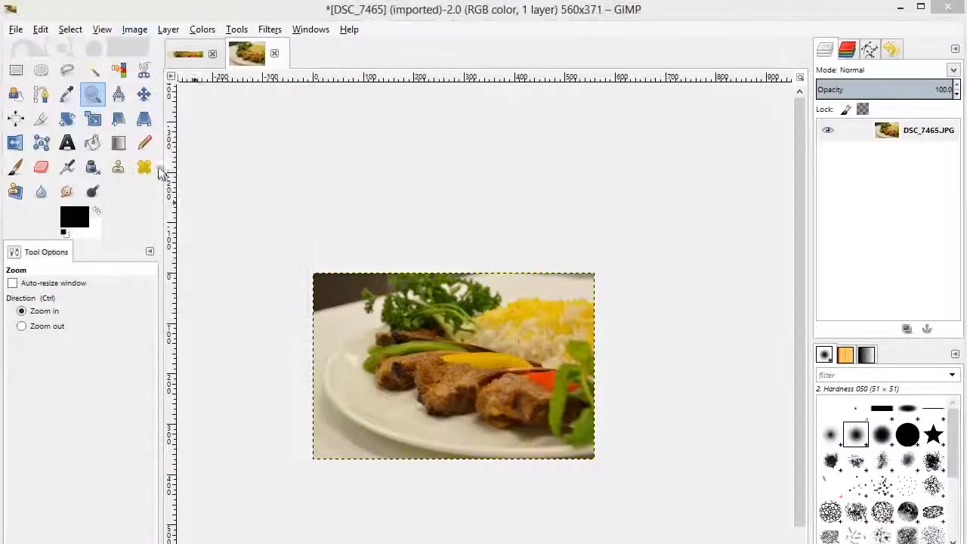
pyautogui.click(436, 283)
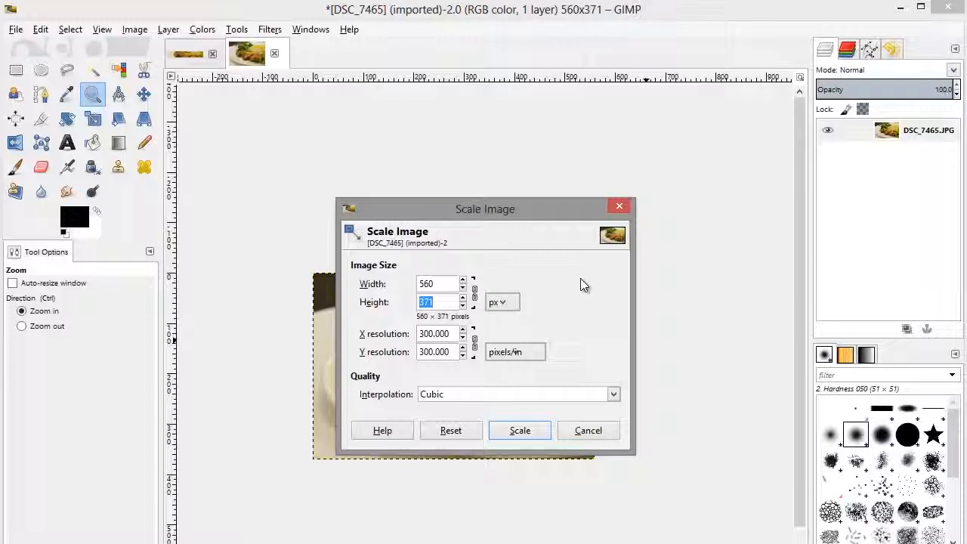
pyautogui.write('180')
pyautogui.click(447, 285)
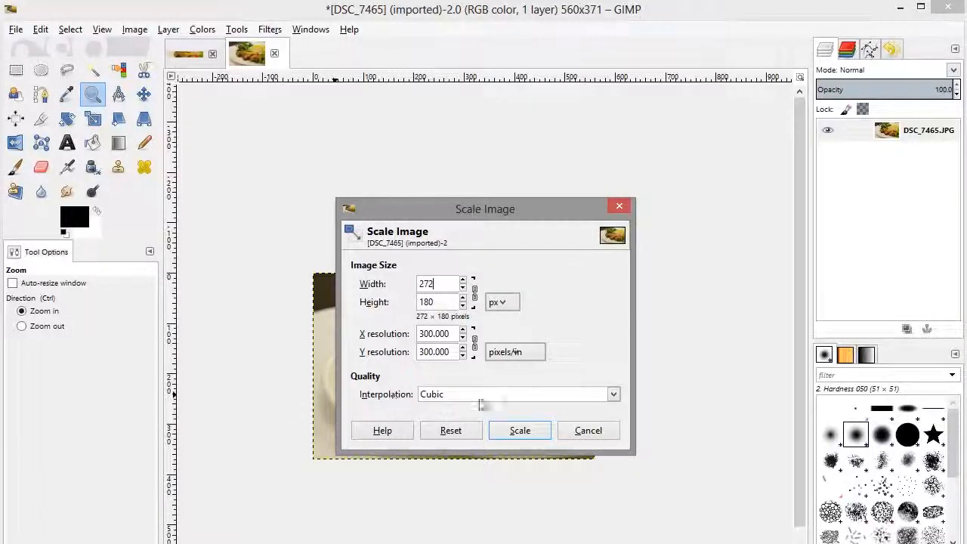
pyautogui.click(613, 393)
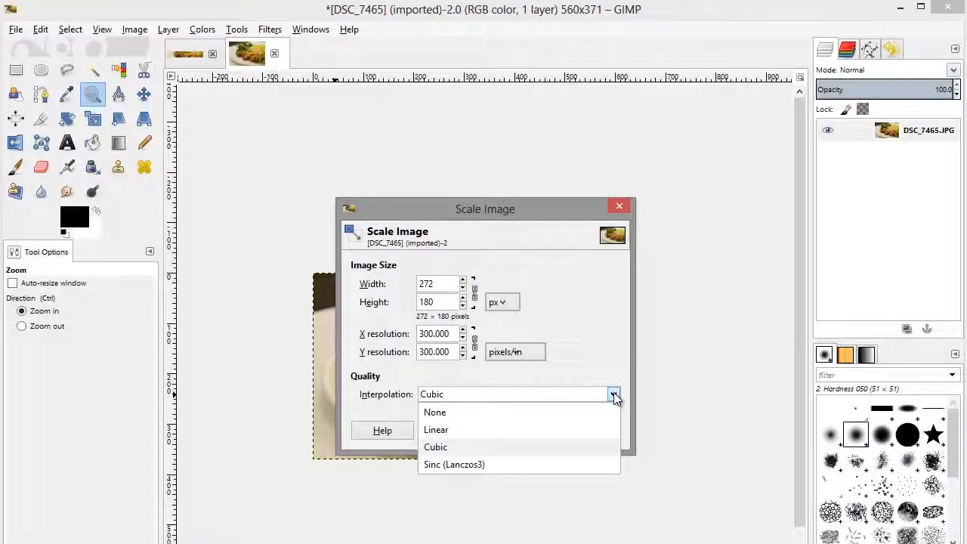
pyautogui.click(443, 441)
pyautogui.click(518, 430)
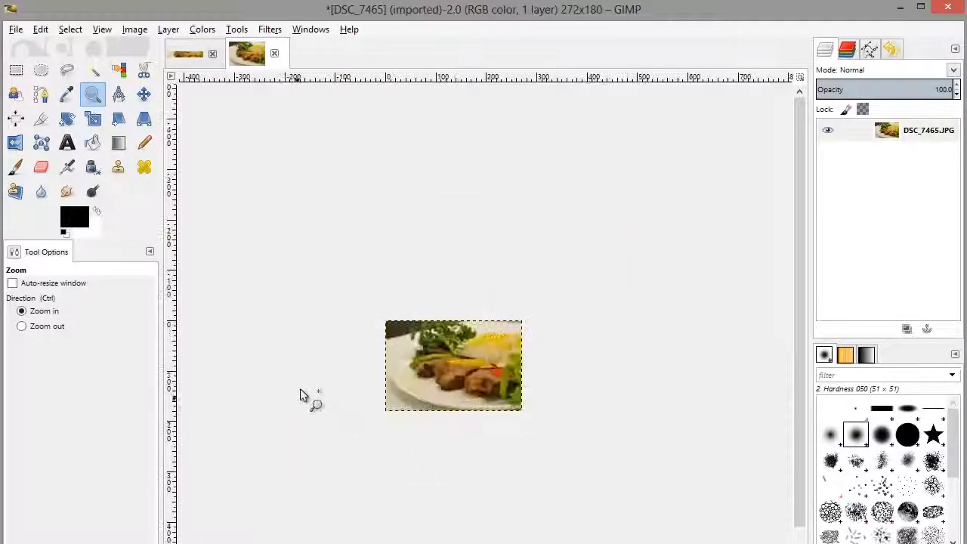
# - Resize the image canvas to 1140 px wide and 200 px high, leaving layers unresized
pyautogui.click(140, 31)
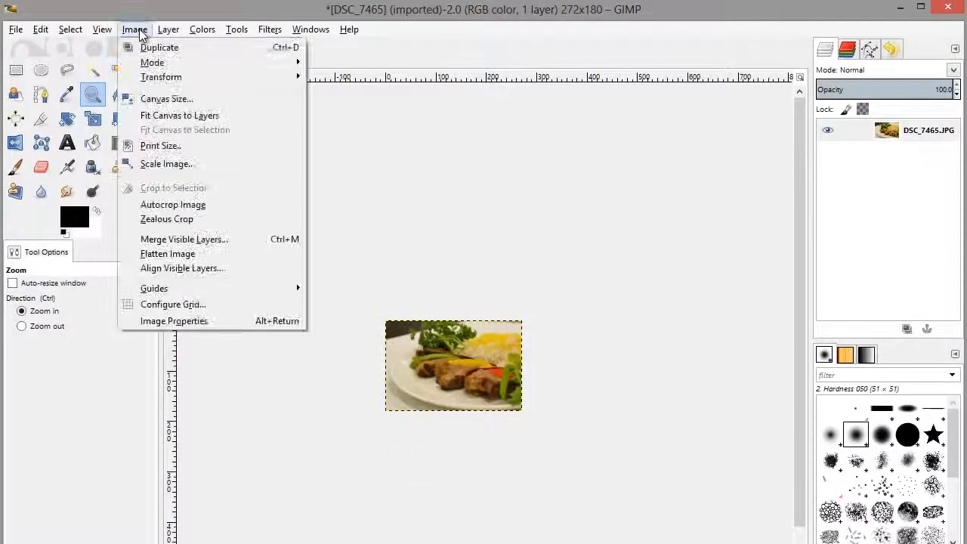
pyautogui.click(174, 98)
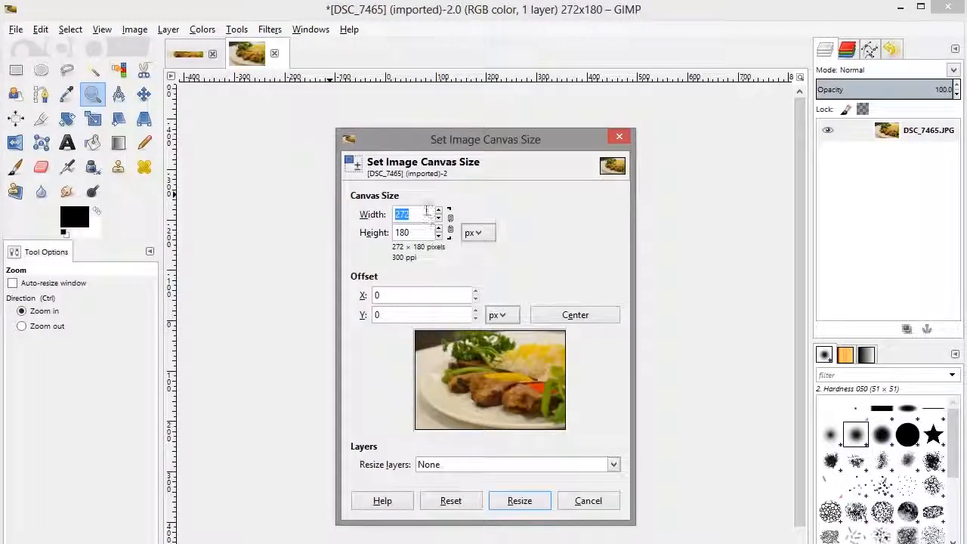
pyautogui.click(428, 214)
pyautogui.moveTo(428, 213); pyautogui.dragTo(388, 213)
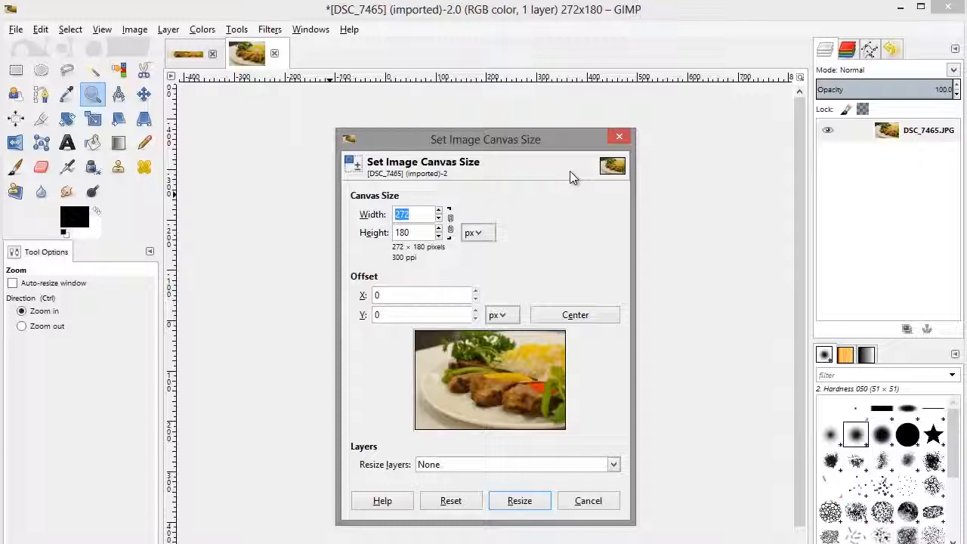
pyautogui.write('1140')
pyautogui.press('Tab')
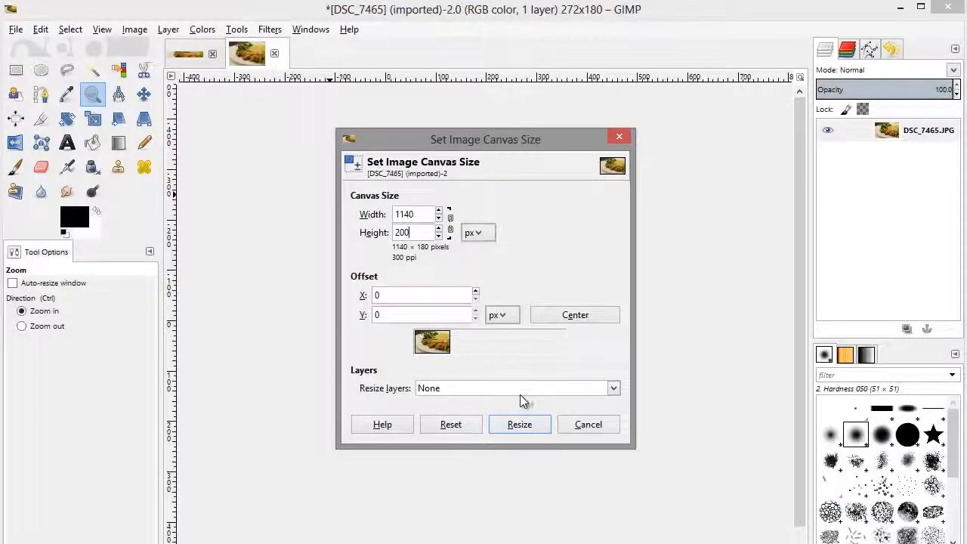
pyautogui.click(520, 424)
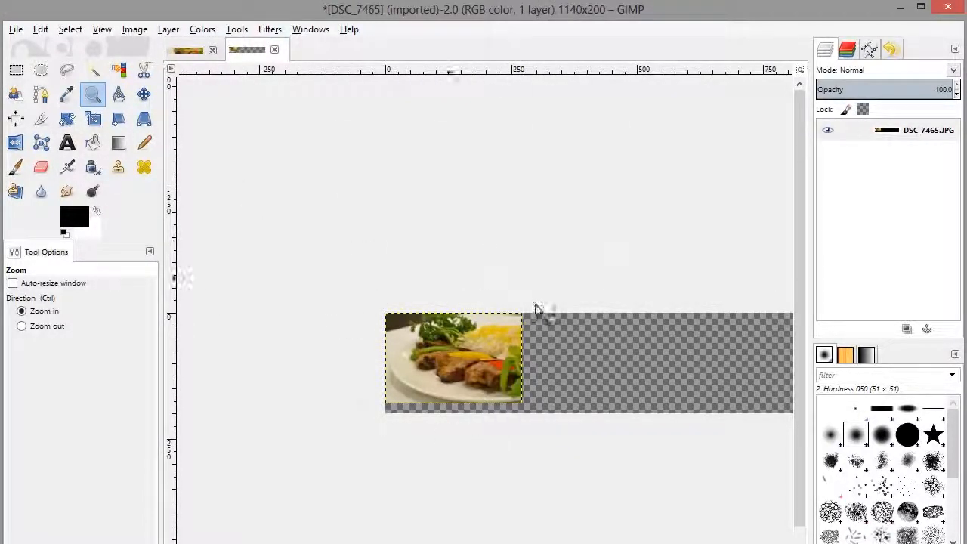
# - Move the photo slightly right and down, leaving a narrow margin at the canvas's left end
pyautogui.moveTo(620, 340); pyautogui.dragTo(443, 224)
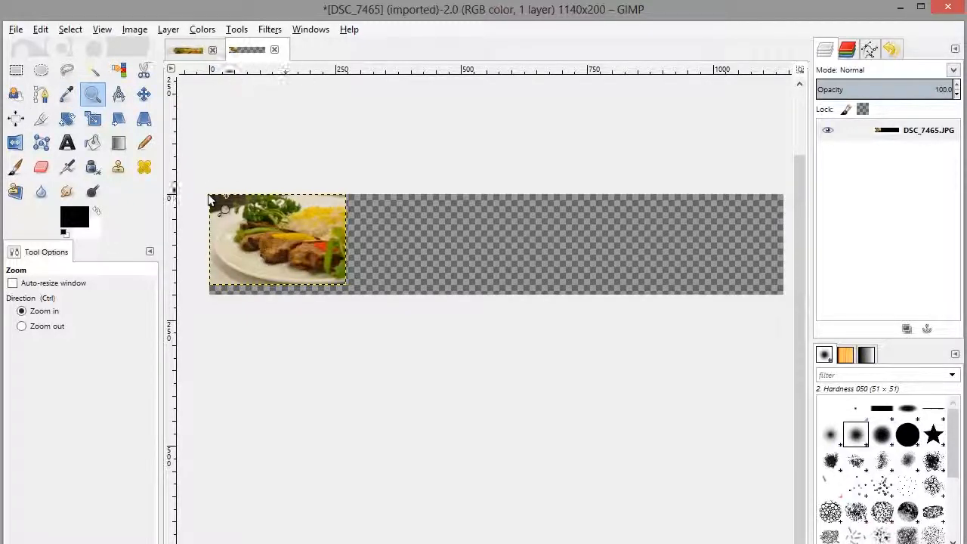
pyautogui.click(145, 95)
pyautogui.moveTo(272, 230); pyautogui.dragTo(279, 235)
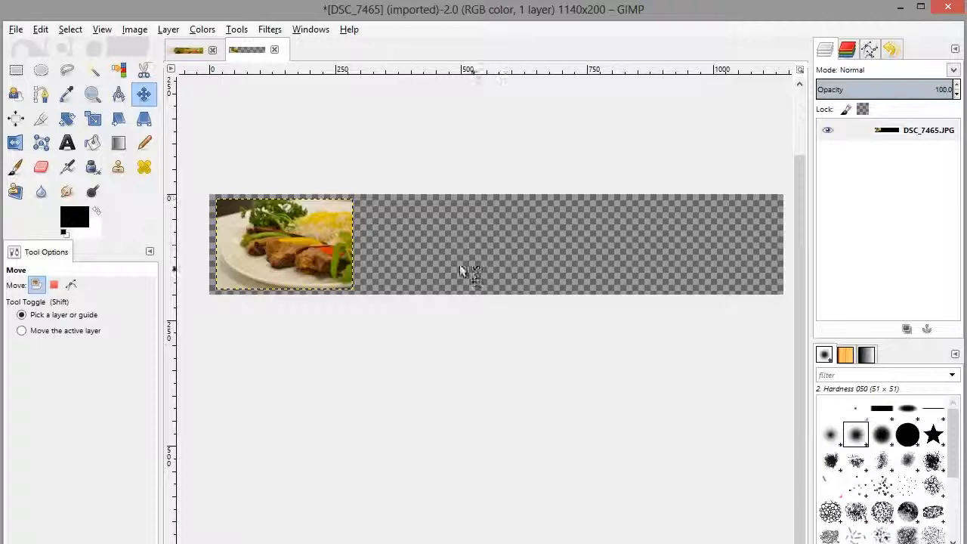
pyautogui.moveTo(535, 244)
pyautogui.mouseDown()
pyautogui.moveTo(520, 248)
pyautogui.moveTo(644, 337)
pyautogui.moveTo(492, 197)
pyautogui.moveTo(410, 363)
pyautogui.moveTo(602, 237)
pyautogui.moveTo(398, 246)
pyautogui.moveTo(582, 309)
pyautogui.moveTo(546, 255)
pyautogui.mouseUp()
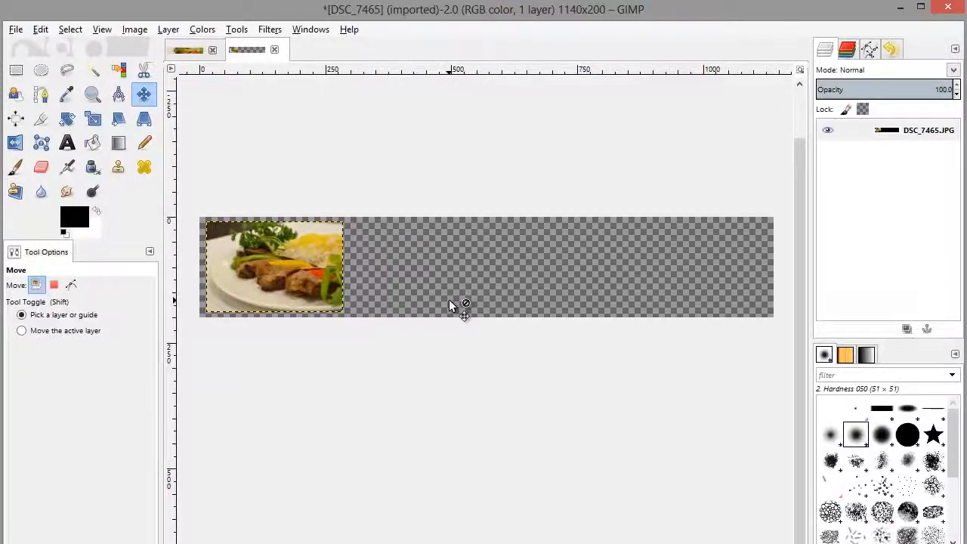
# - Add a new transparent layer of 1140 × 200 px to the image
pyautogui.click(16, 70)
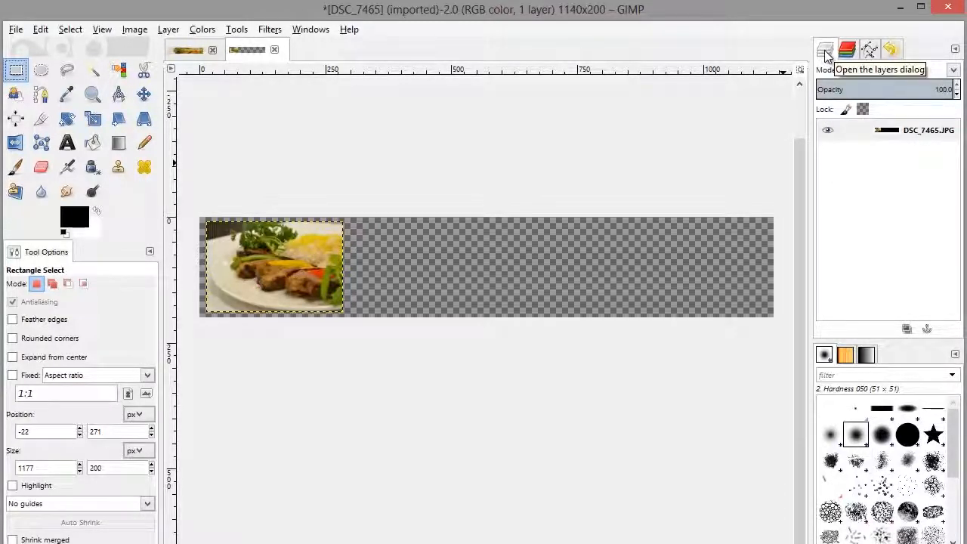
pyautogui.click(169, 30)
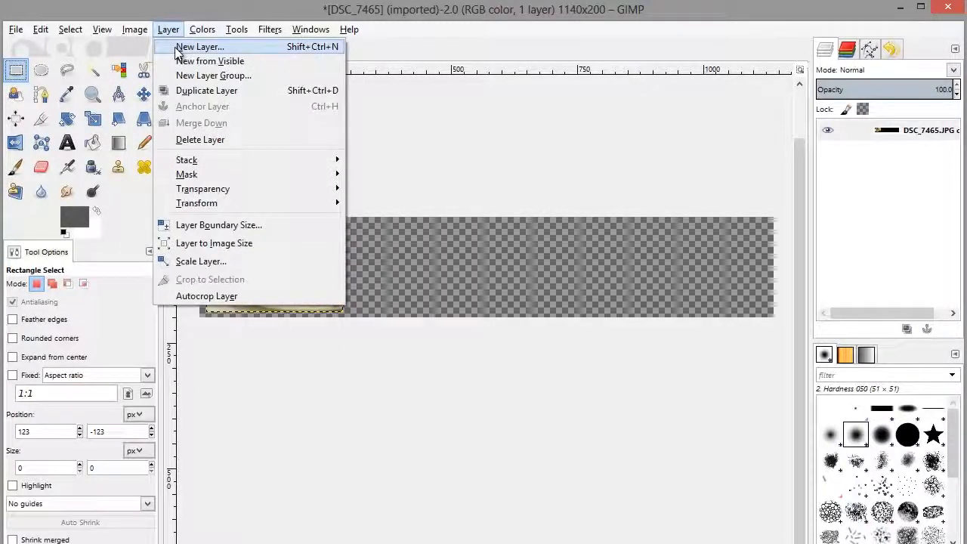
pyautogui.click(198, 47)
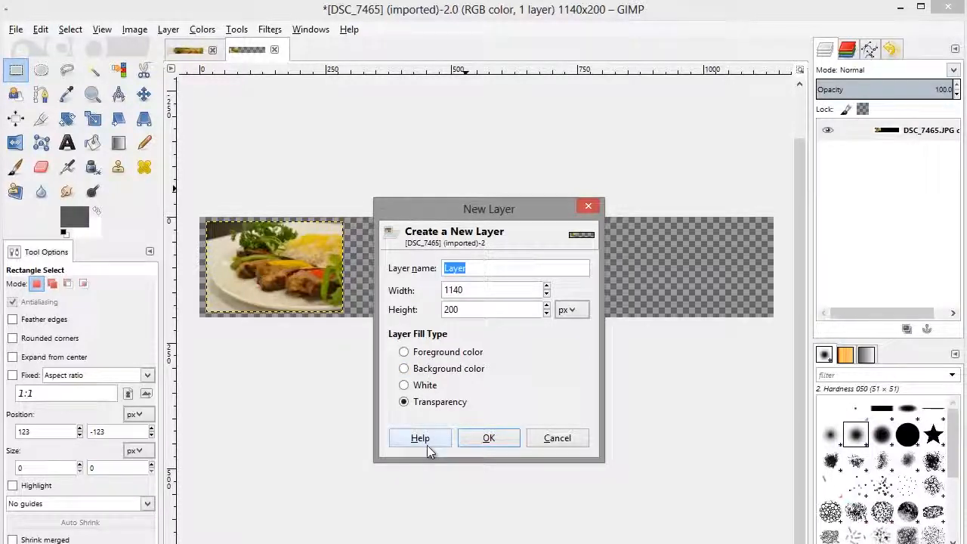
pyautogui.click(487, 440)
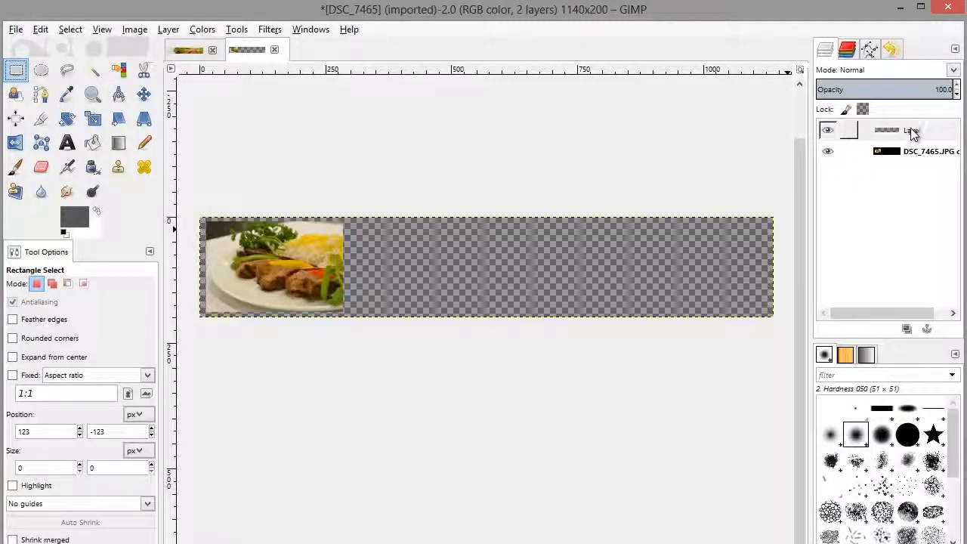
# - Lower the new transparent layer so it lies beneath the photo layer
pyautogui.click(911, 132)
pyautogui.click(167, 29)
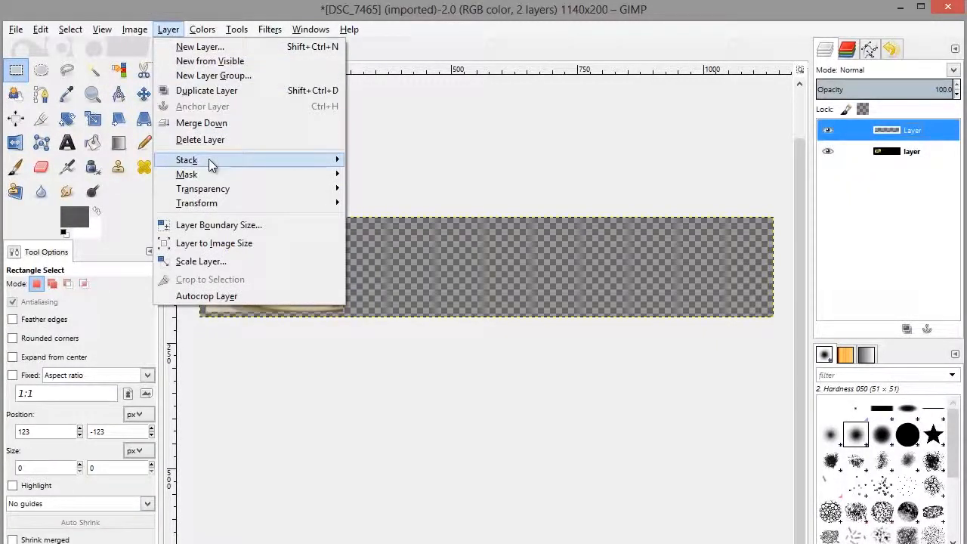
pyautogui.moveTo(253, 160)
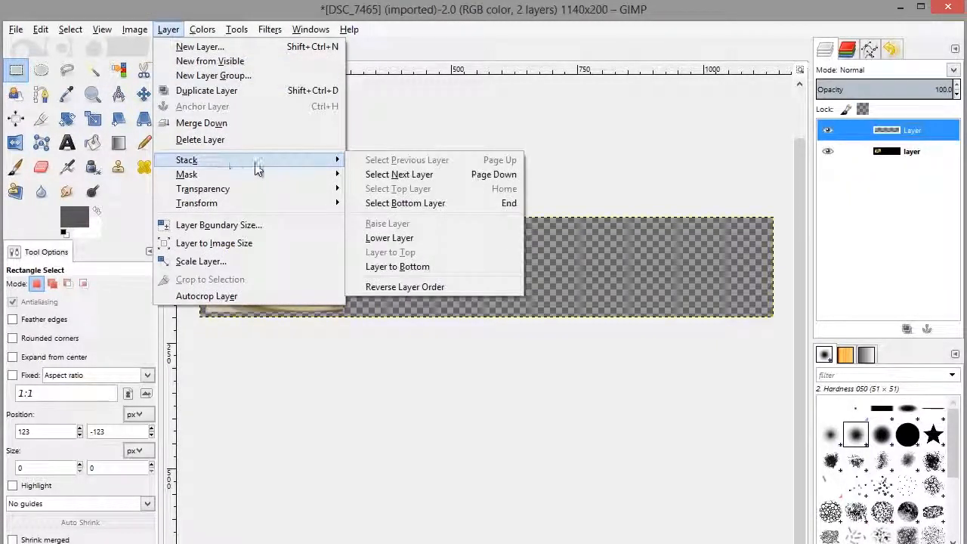
pyautogui.click(401, 242)
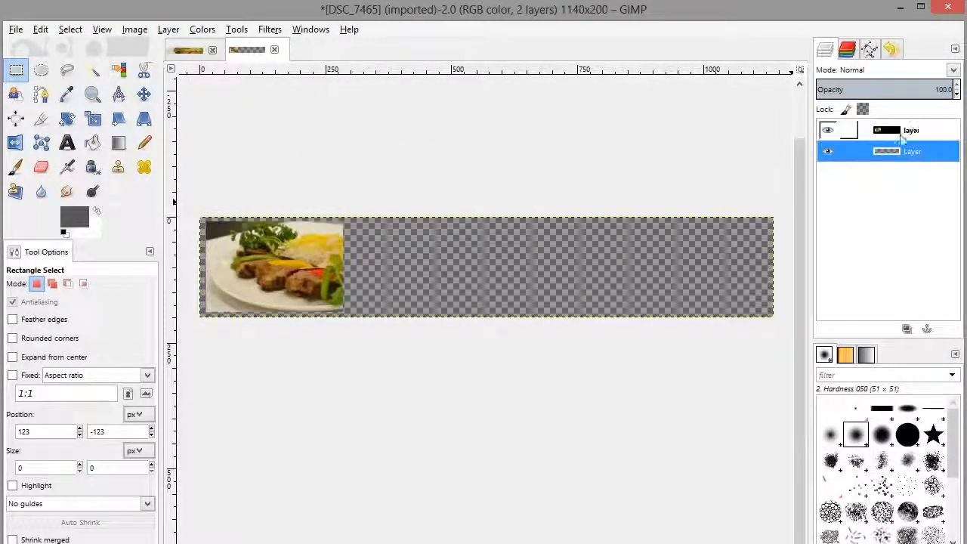
pyautogui.moveTo(909, 156); pyautogui.dragTo(789, 151)
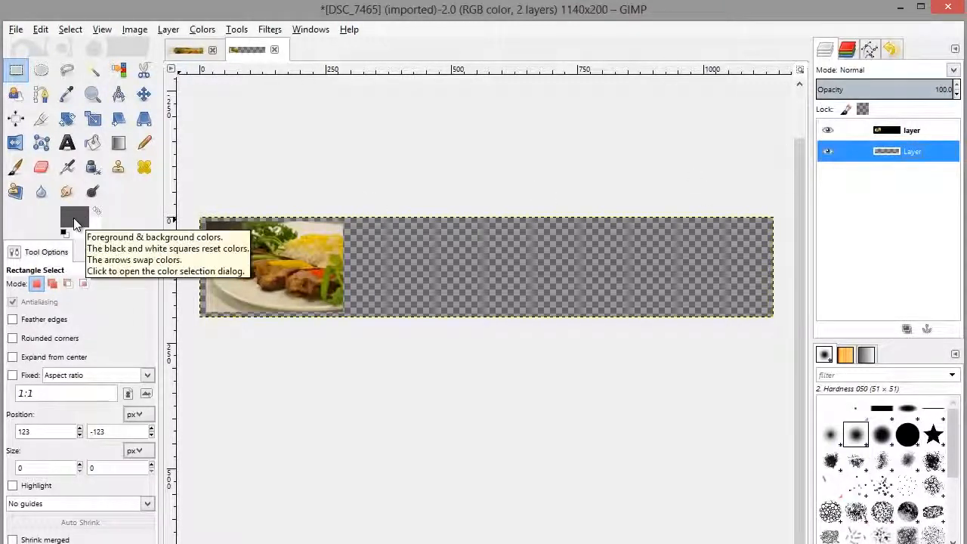
# - Set the foreground color to dark gray
pyautogui.click(74, 219)
pyautogui.moveTo(2, 272)
pyautogui.mouseDown()
pyautogui.moveTo(1, 254)
pyautogui.moveTo(1, 276)
pyautogui.mouseUp()
pyautogui.click(120, 337)
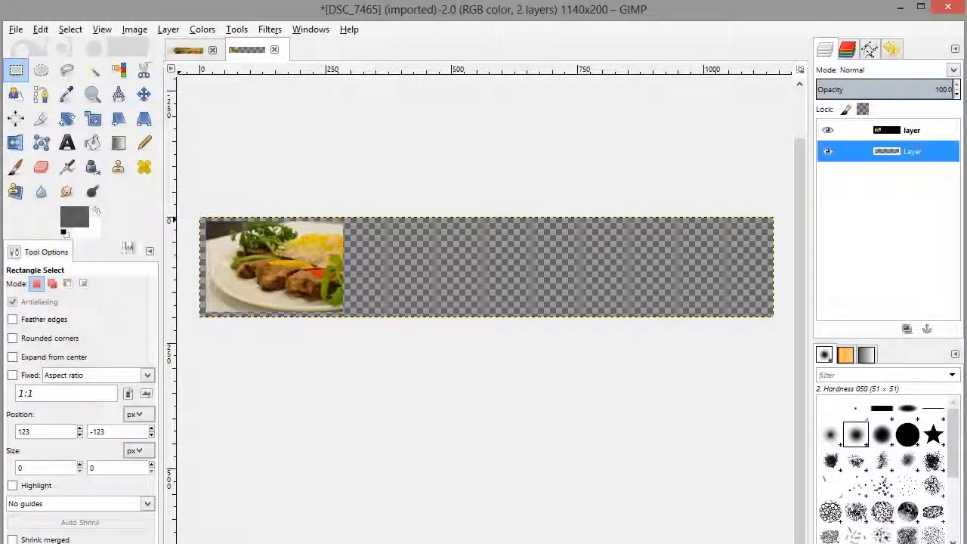
# - Paint the entire lower layer dark gray using the Paintbrush with the Hardness 050 brush at size 618.56
pyautogui.click(15, 167)
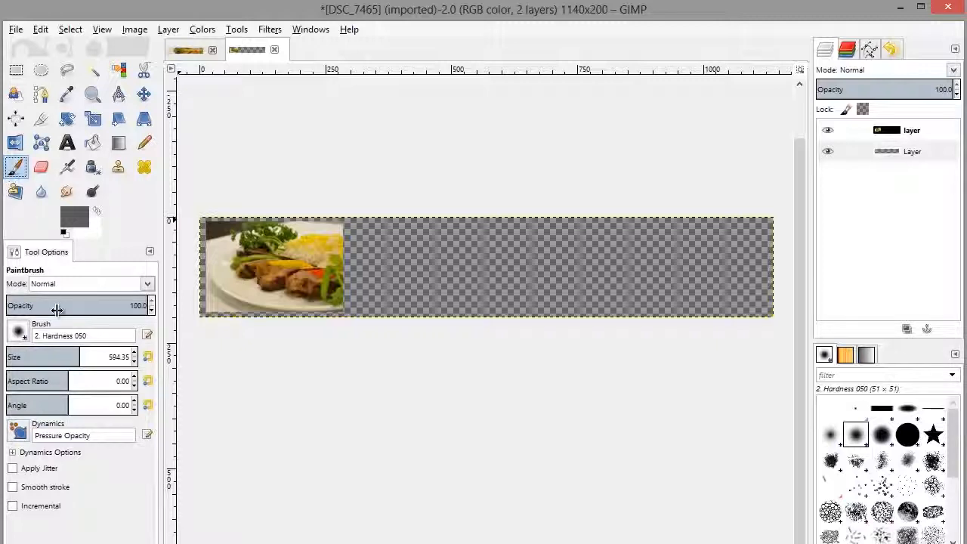
pyautogui.moveTo(76, 358)
pyautogui.mouseDown()
pyautogui.moveTo(18, 357)
pyautogui.moveTo(83, 358)
pyautogui.mouseUp()
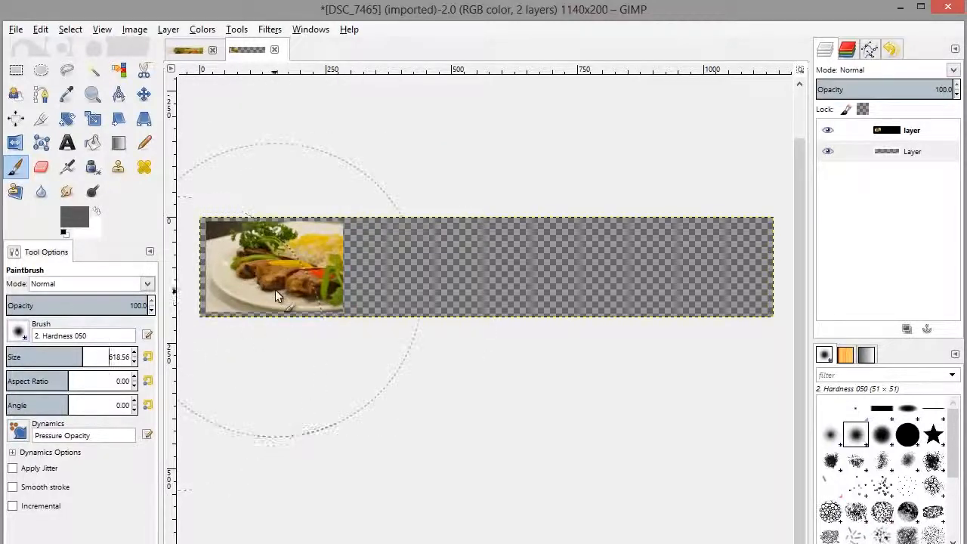
pyautogui.moveTo(227, 282)
pyautogui.mouseDown()
pyautogui.moveTo(409, 264)
pyautogui.moveTo(776, 257)
pyautogui.moveTo(188, 277)
pyautogui.mouseUp()
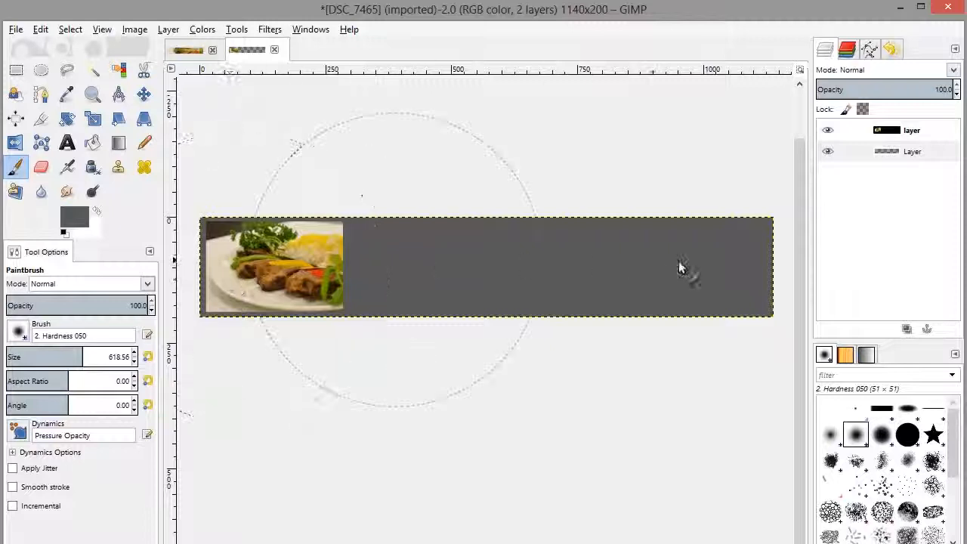
# - Set the background color to lighter gray and blend a linear FG to BG gradient vertically over the lower layer, dark at the bottom
pyautogui.click(16, 72)
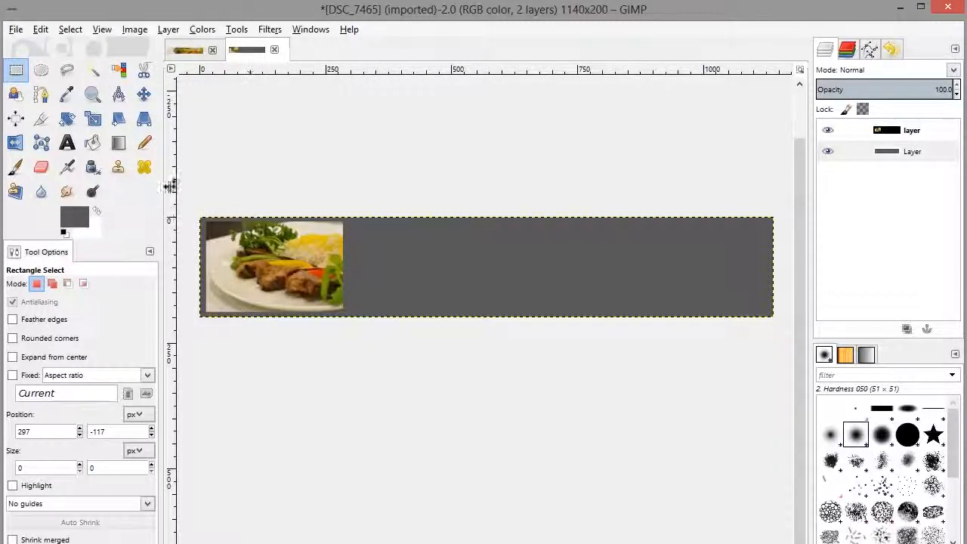
pyautogui.click(119, 143)
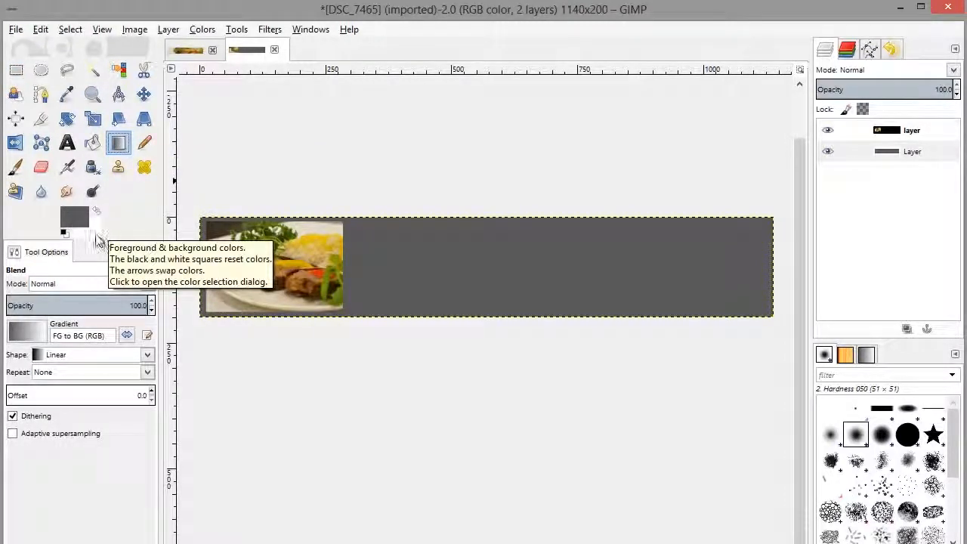
pyautogui.click(97, 233)
pyautogui.moveTo(28, 263); pyautogui.dragTo(11, 287)
pyautogui.click(121, 338)
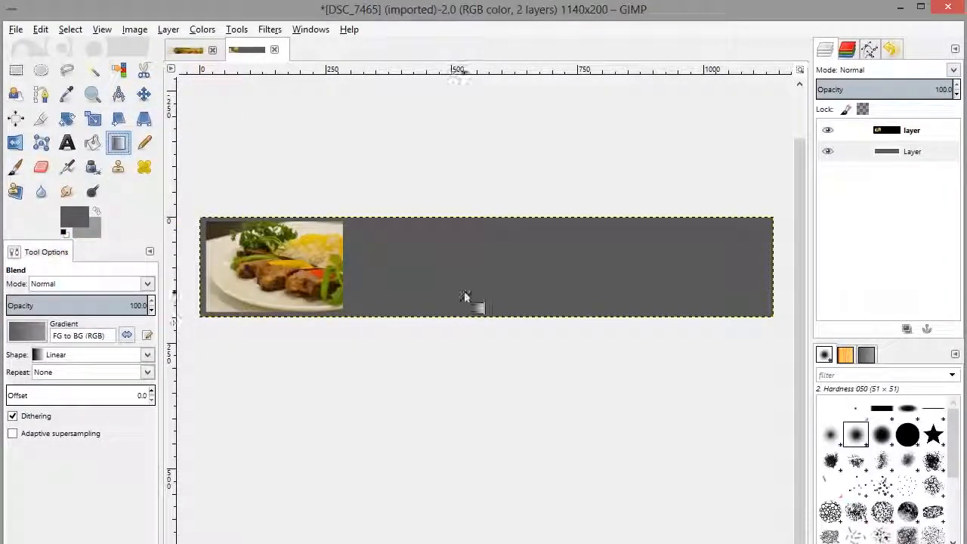
pyautogui.moveTo(489, 292); pyautogui.dragTo(489, 238)
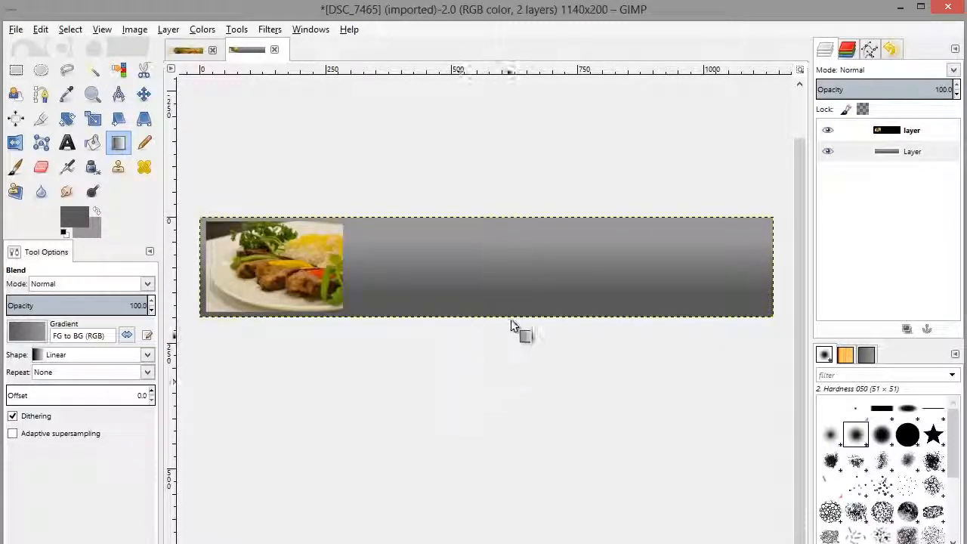
pyautogui.moveTo(498, 253); pyautogui.dragTo(509, 254)
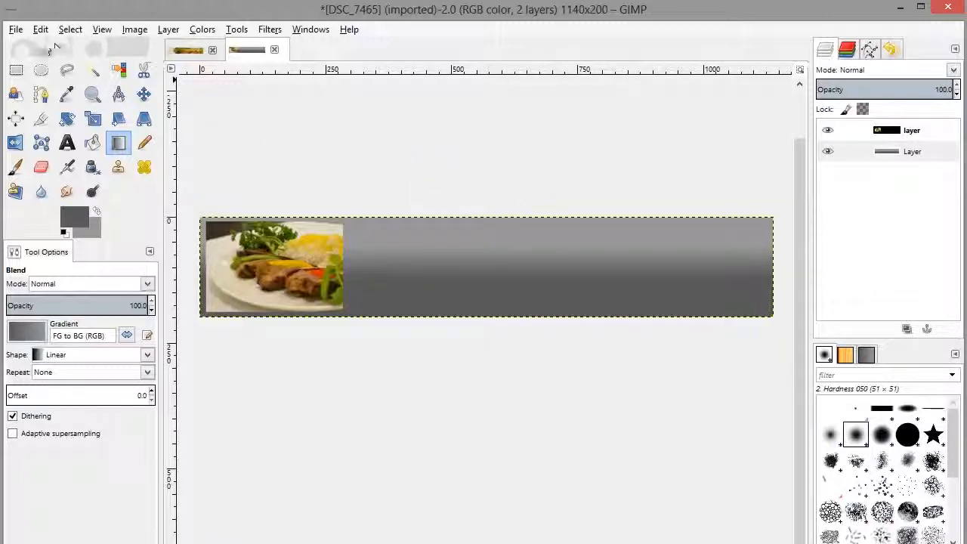
pyautogui.click(17, 32)
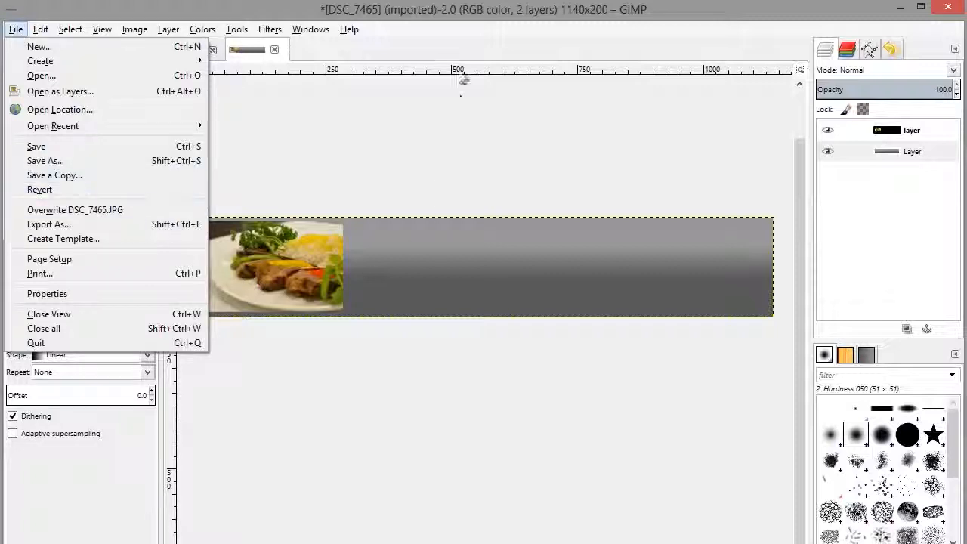
pyautogui.click(446, 50)
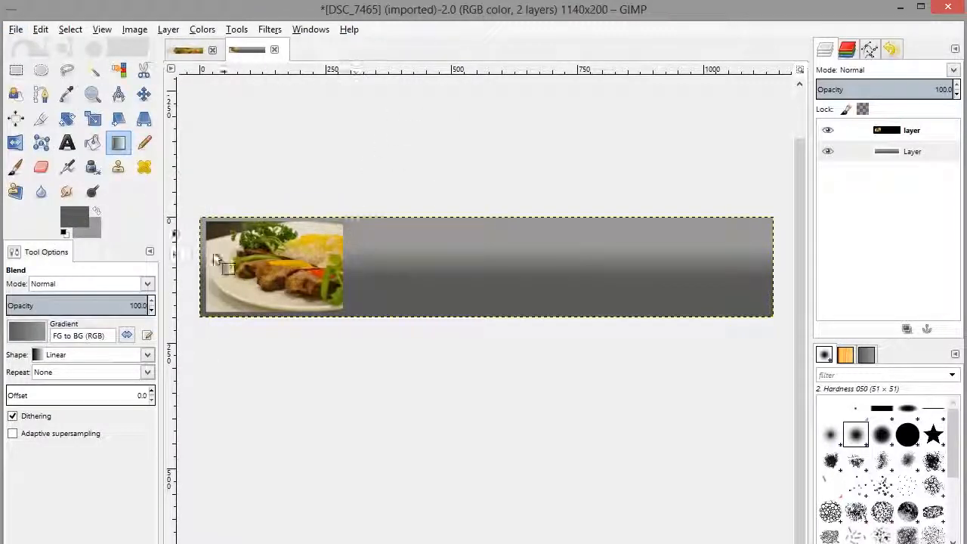